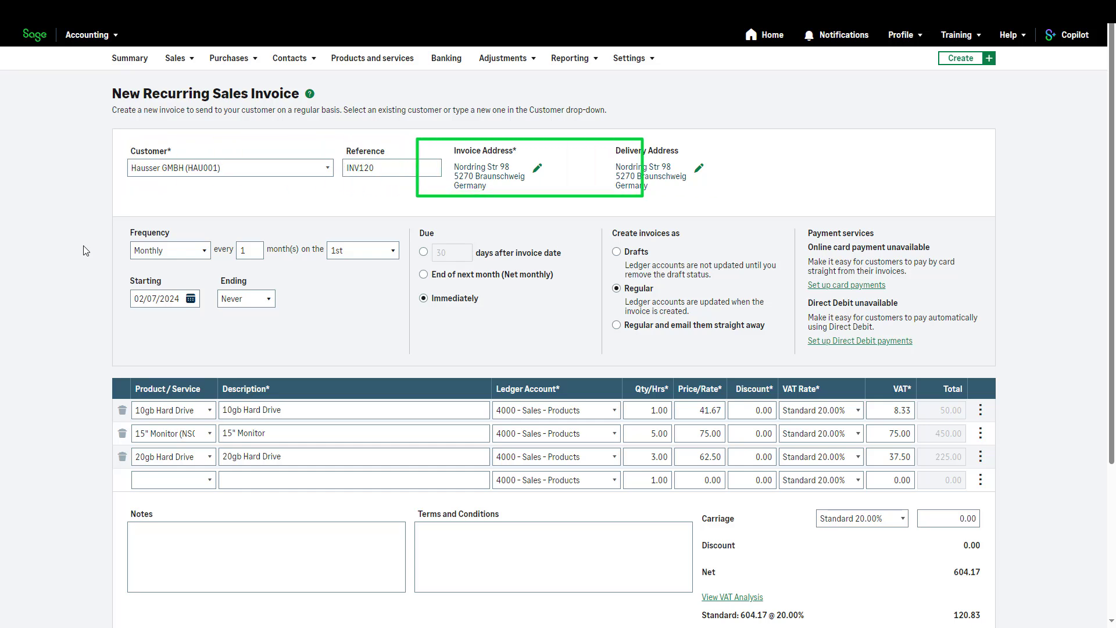
Schedule the recurring invoice monthly, every 1 month on the 1st, starting 02/07/2024 and ending Never, and save it.
{"action": "left_click", "coordinate": [205, 255]}
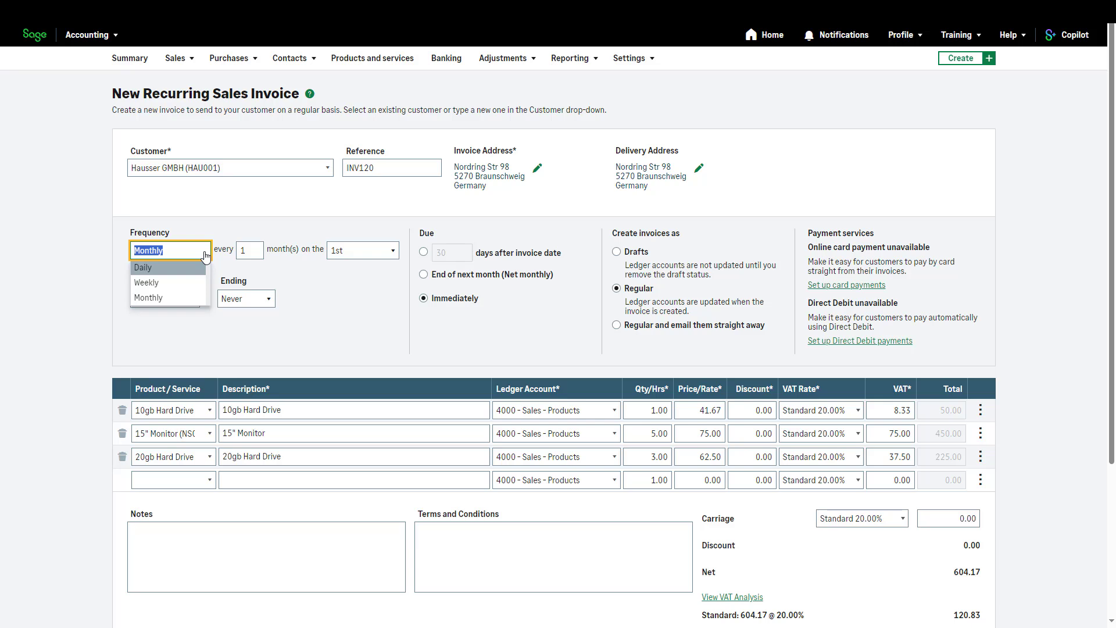
{"action": "left_click", "coordinate": [197, 298]}
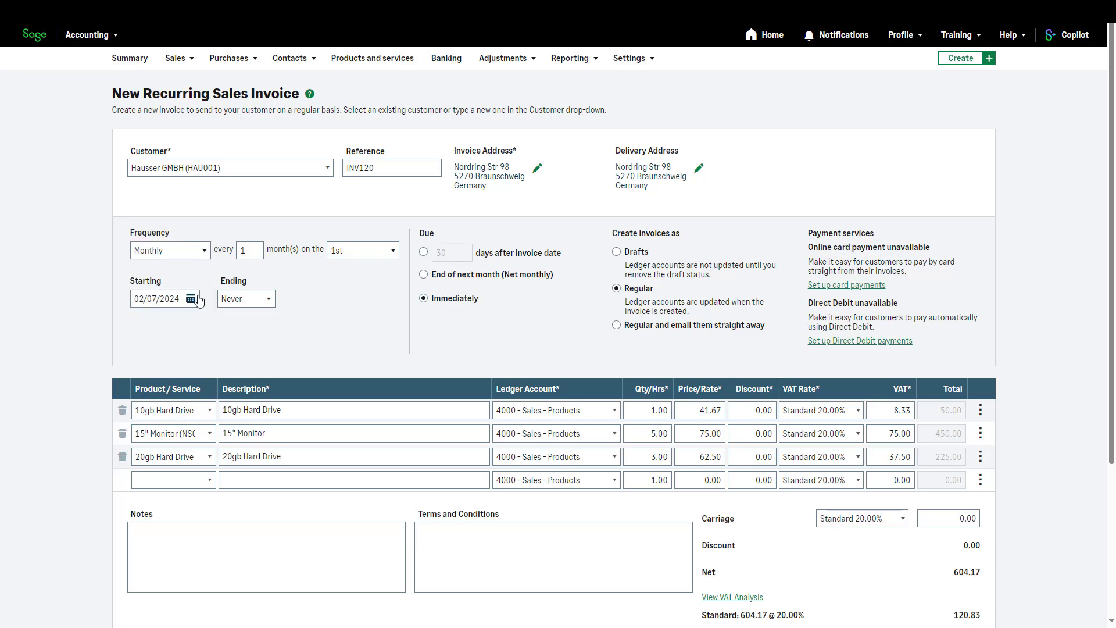
{"action": "left_click", "coordinate": [257, 253]}
{"action": "left_click", "coordinate": [202, 278]}
{"action": "left_click", "coordinate": [194, 300]}
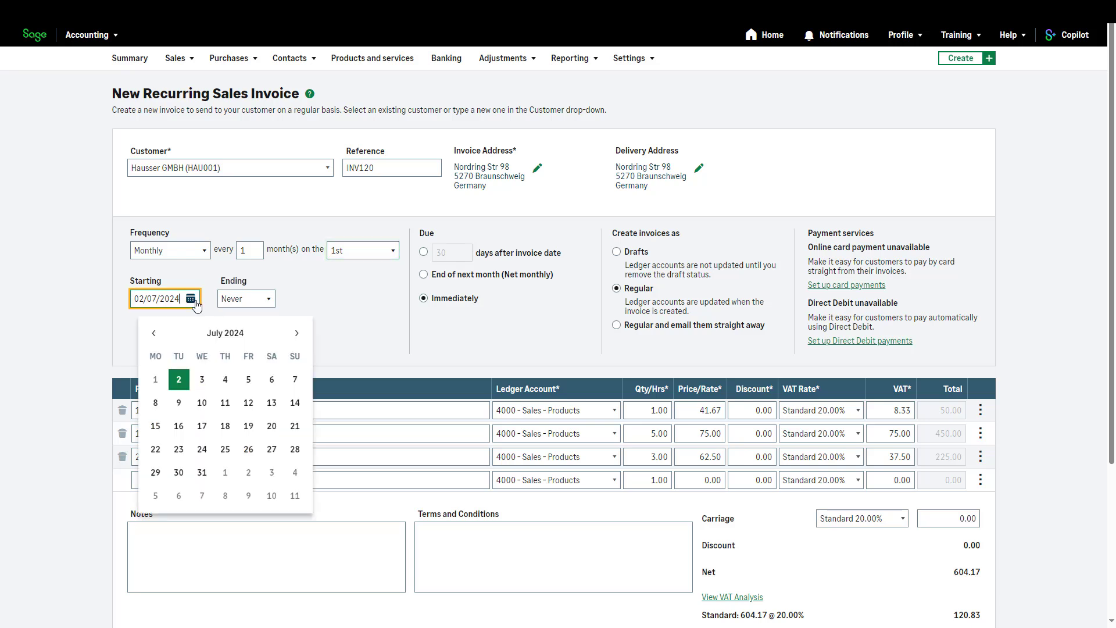
{"action": "left_click", "coordinate": [267, 302]}
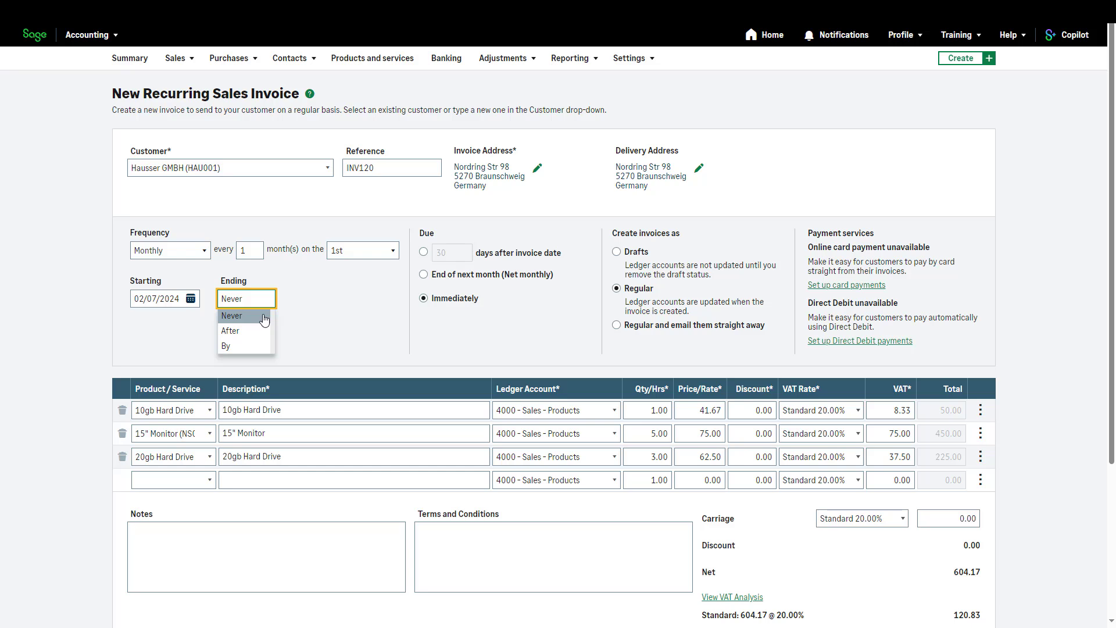
{"action": "left_click", "coordinate": [264, 319]}
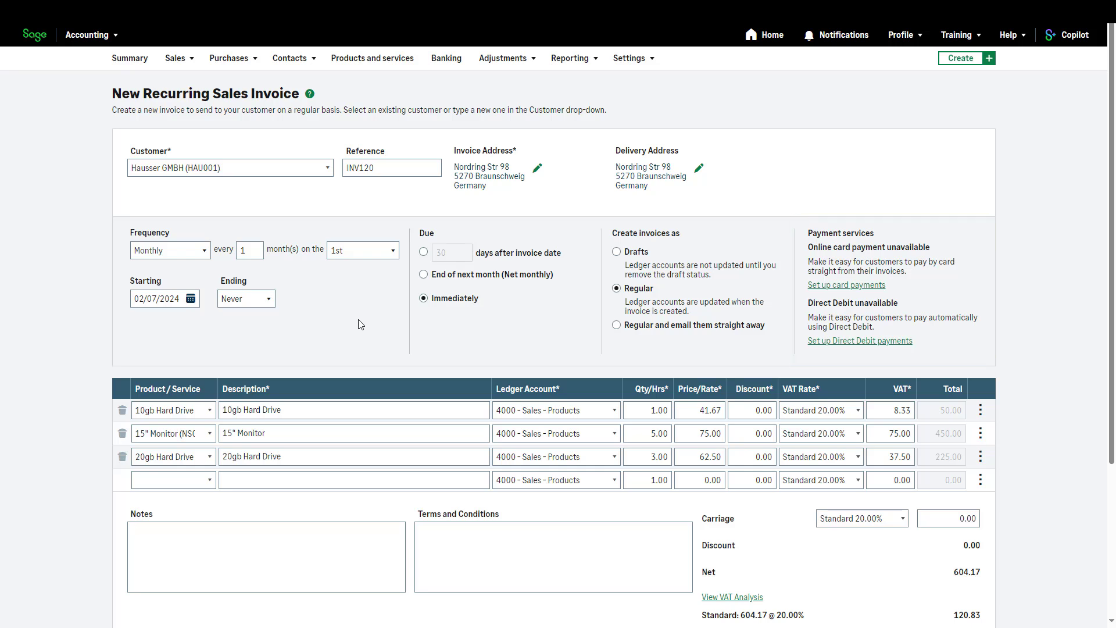
{"action": "scroll", "coordinate": [1108, 355], "scroll_direction": "down", "scroll_amount": 4}
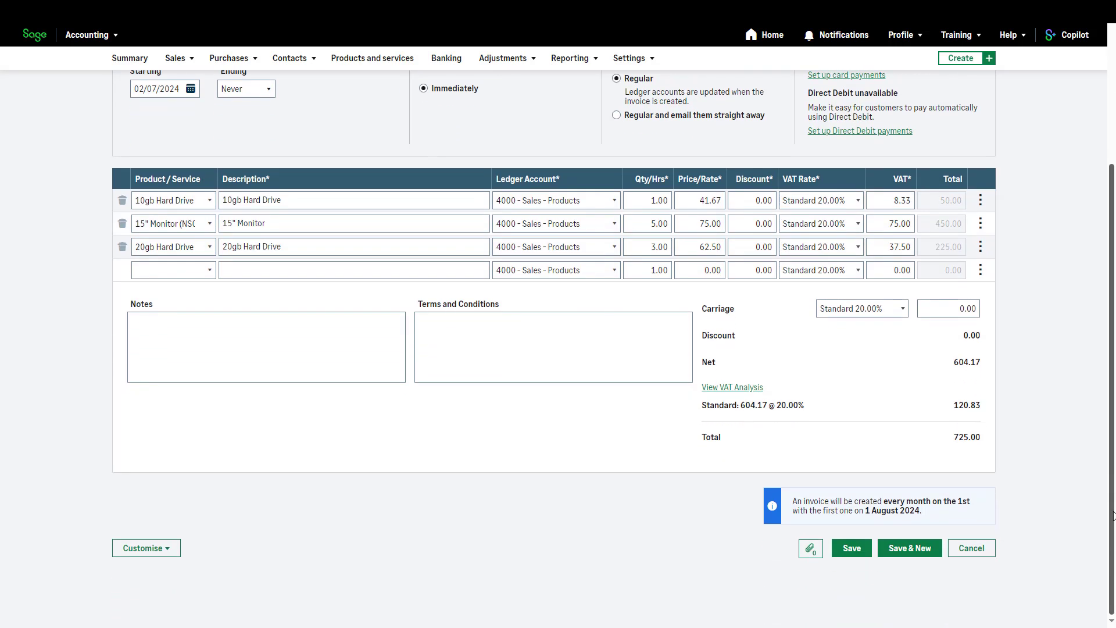
{"action": "left_click", "coordinate": [854, 553]}
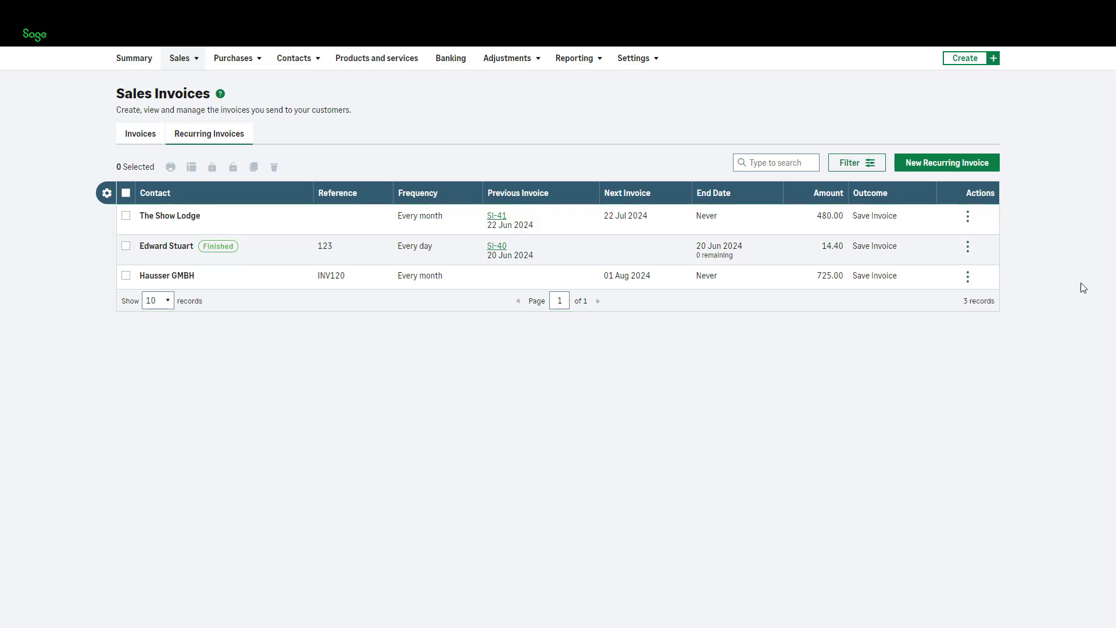
Create and save a monthly recurring invoice for Graham Electronics, reference INV456, with a 19" Monitor and a 30gb Hard Drive.
{"action": "left_click", "coordinate": [991, 168]}
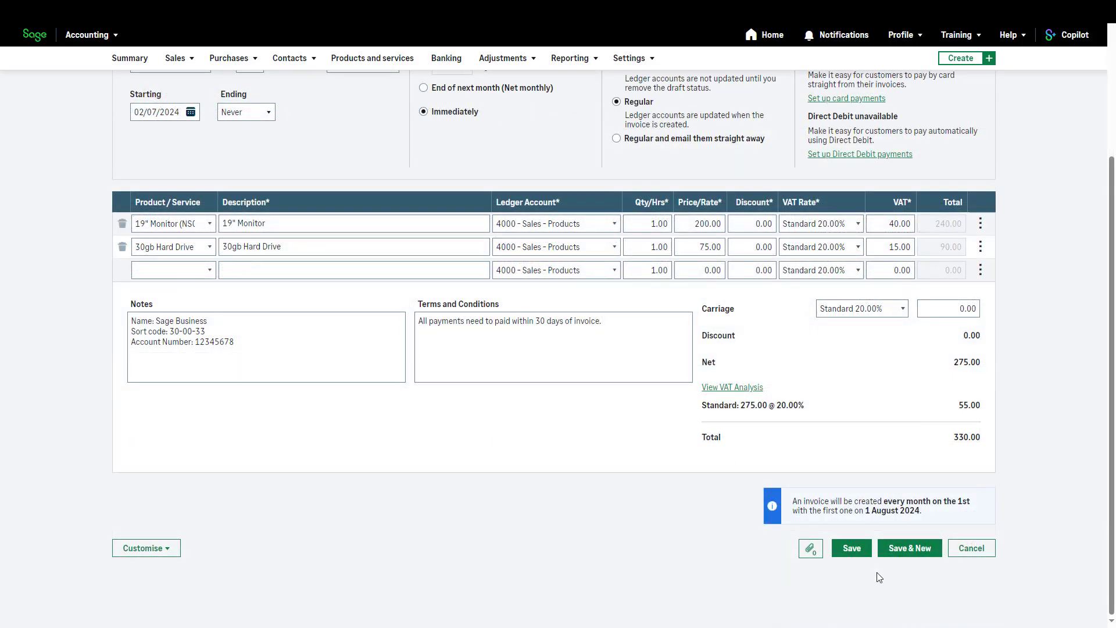
{"action": "left_click", "coordinate": [857, 552]}
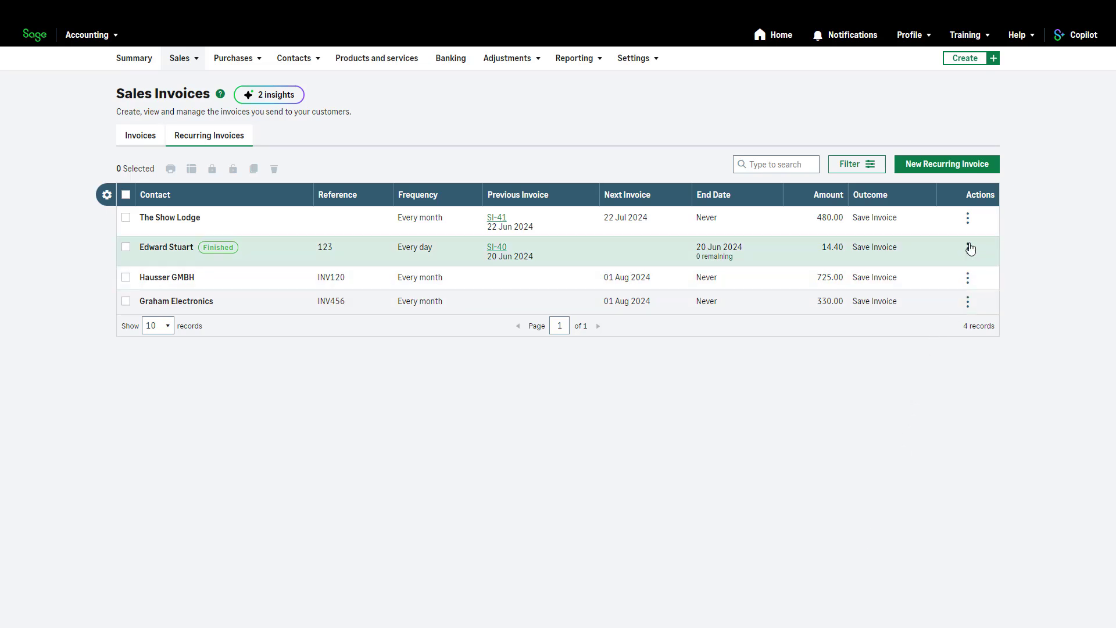
Copy the finished daily recurring invoice with reference 123 and save the copy with its ending set to Never.
{"action": "left_click", "coordinate": [969, 249]}
{"action": "left_click", "coordinate": [947, 272]}
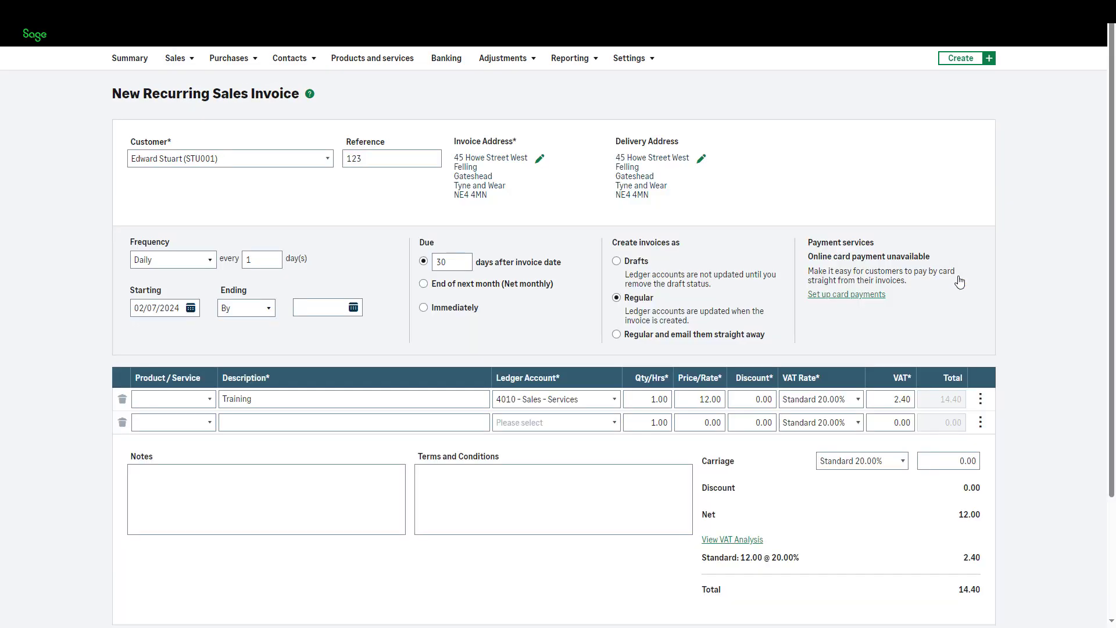
{"action": "scroll", "coordinate": [888, 279], "scroll_direction": "down", "scroll_amount": 3}
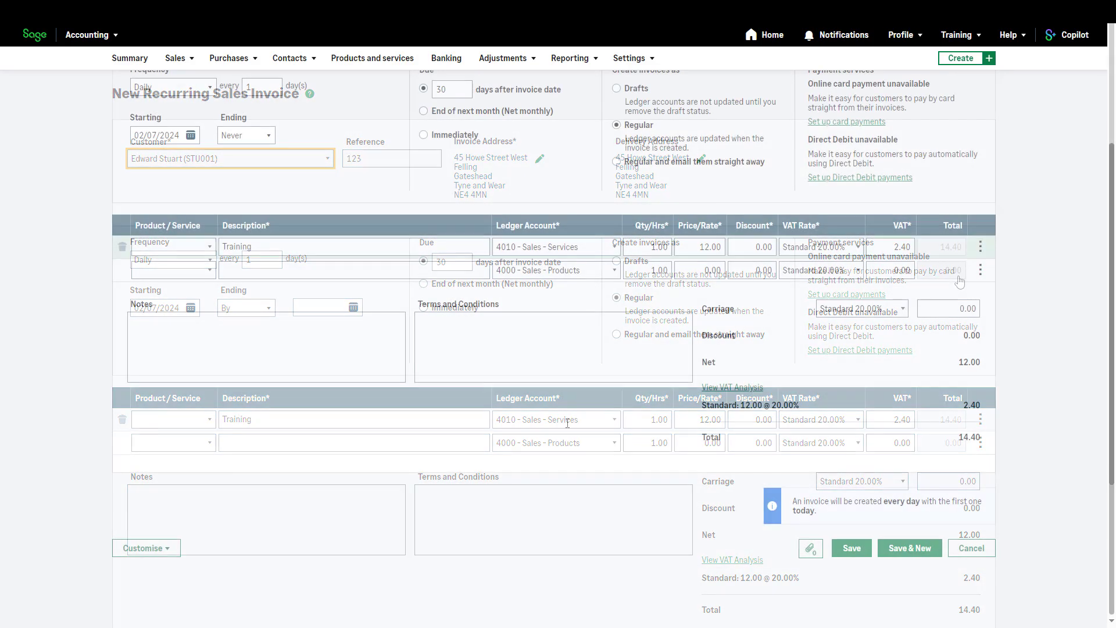
{"action": "left_click", "coordinate": [850, 548]}
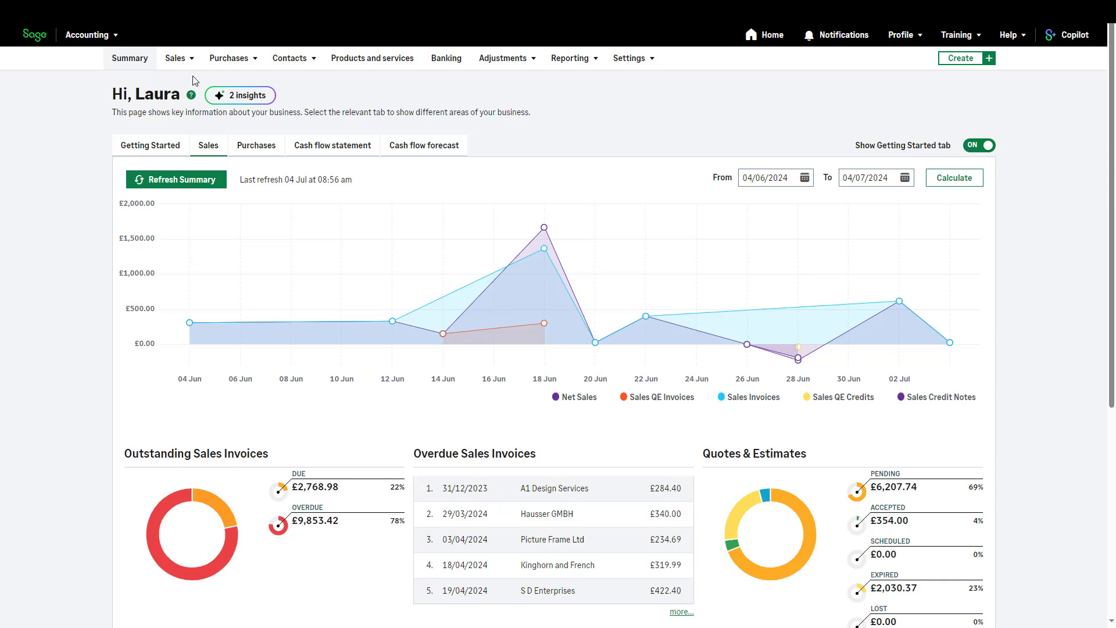
Open the list of recurring sales invoices.
{"action": "left_click", "coordinate": [188, 60]}
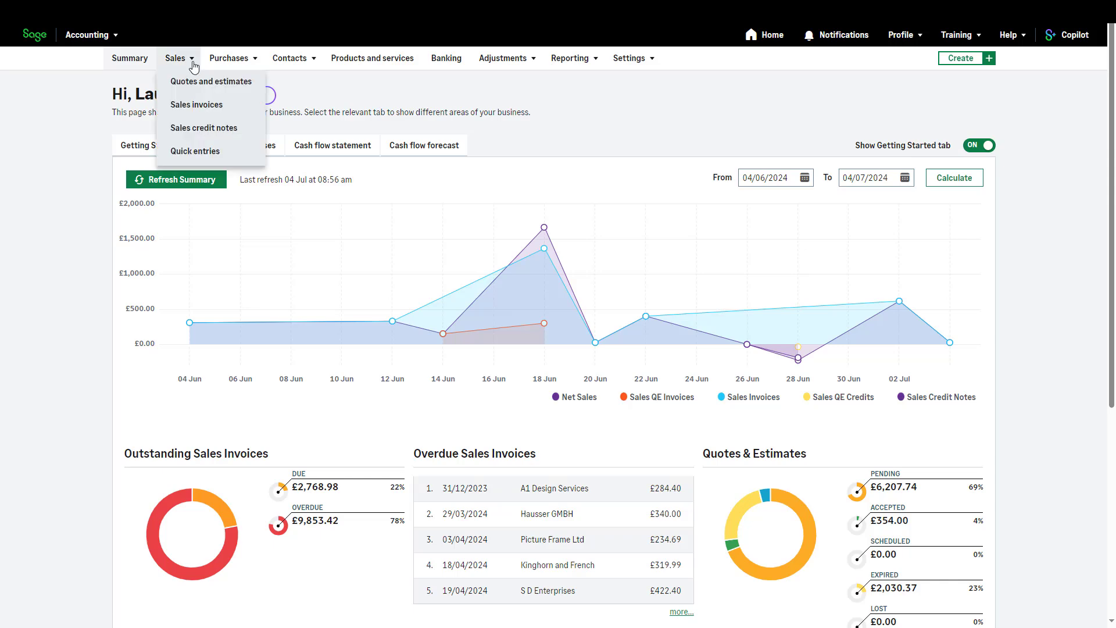
{"action": "left_click", "coordinate": [196, 109]}
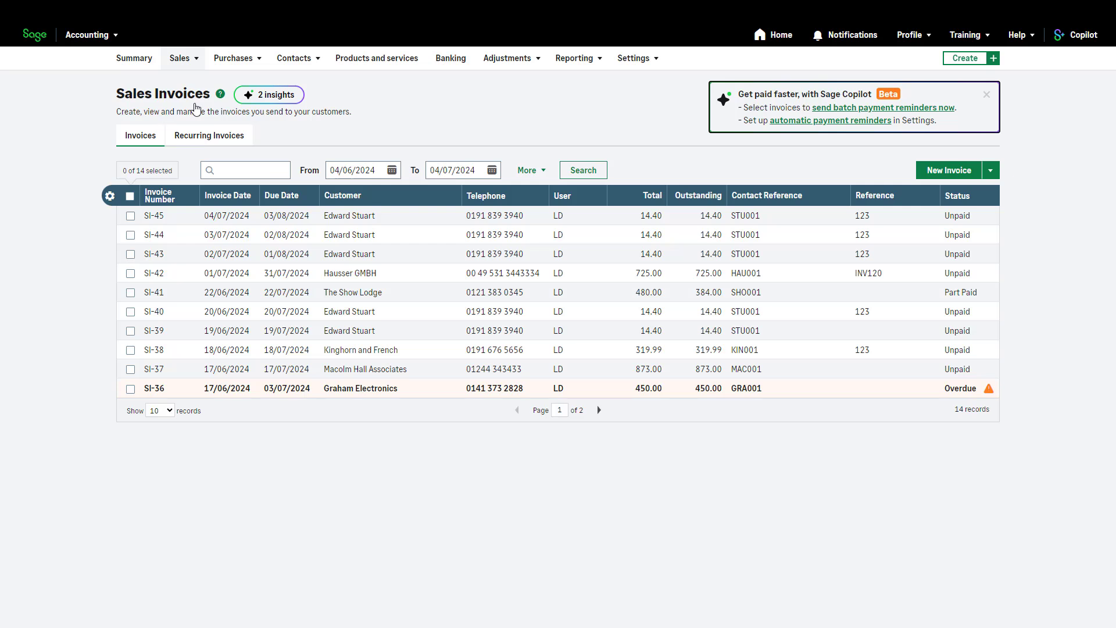
{"action": "left_click", "coordinate": [212, 135]}
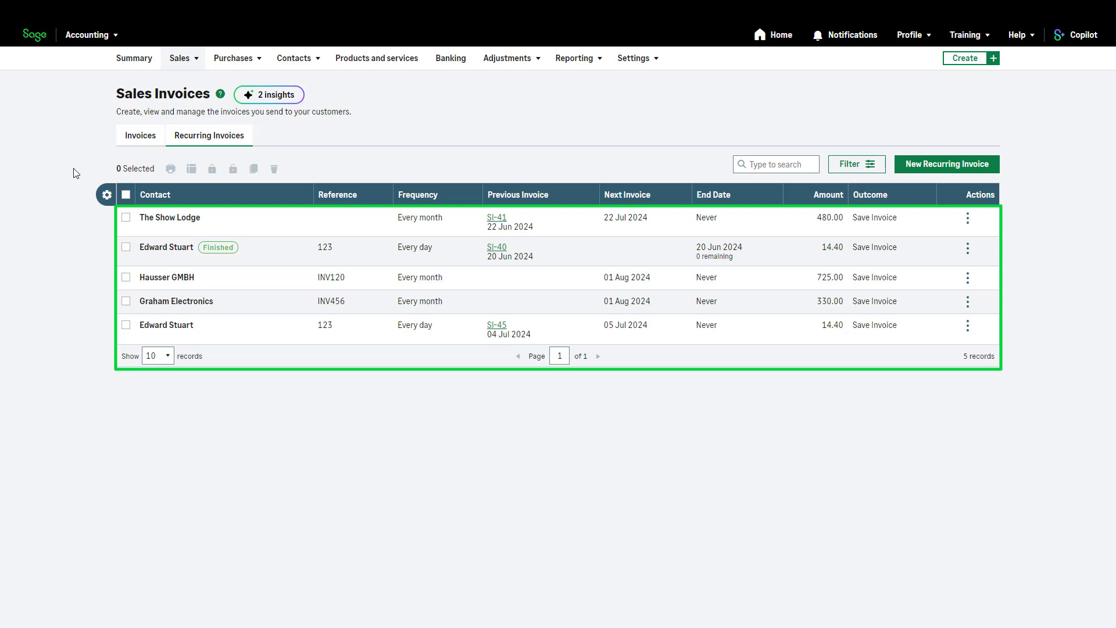
Hide the Reference and Frequency columns in the recurring invoices list, place Frequency after Next Invoice, and save the column layout.
{"action": "left_click", "coordinate": [107, 196]}
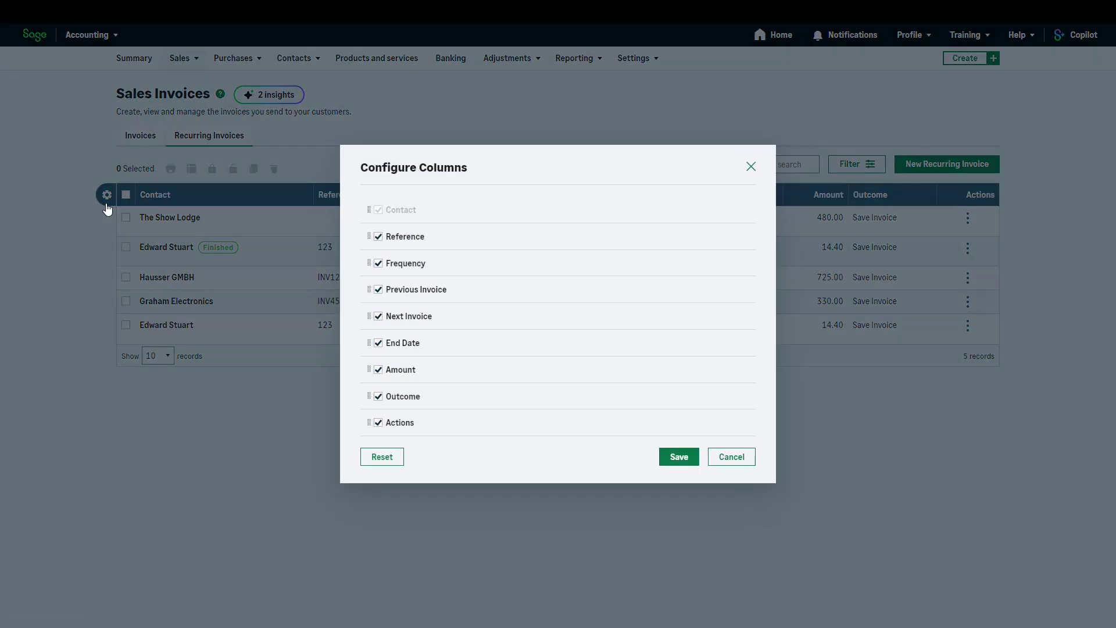
{"action": "left_click", "coordinate": [379, 237]}
{"action": "left_click", "coordinate": [378, 264]}
{"action": "left_click_drag", "start_coordinate": [370, 266], "coordinate": [367, 320]}
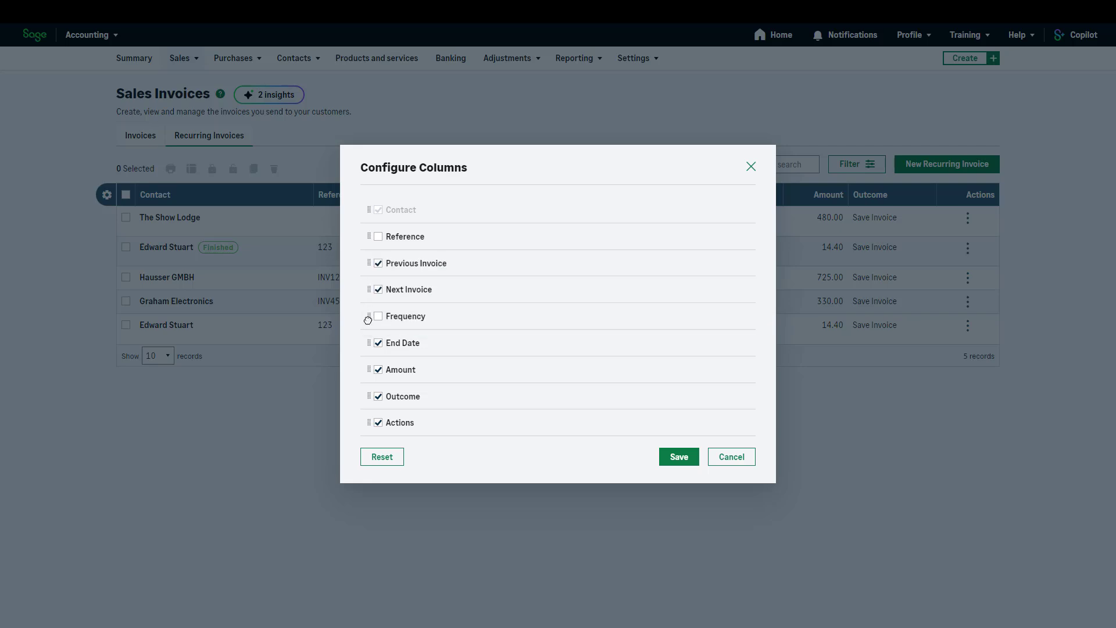
{"action": "left_click", "coordinate": [678, 458]}
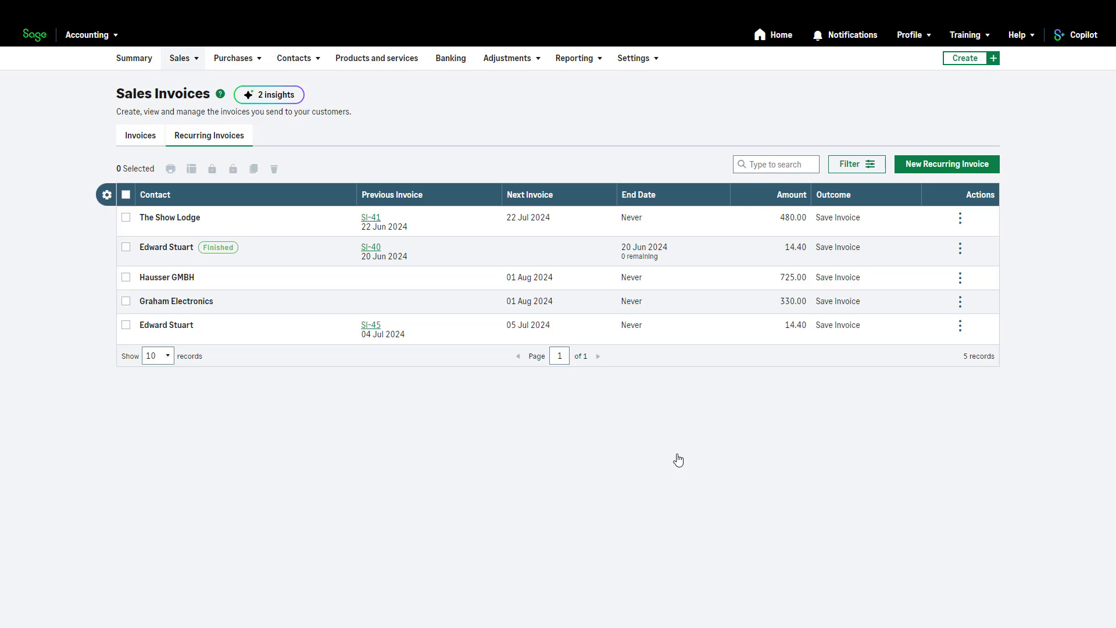
Edit the unfinished daily Training recurring invoice so that it ends By 04/07/2024, and save it.
{"action": "left_click", "coordinate": [889, 324]}
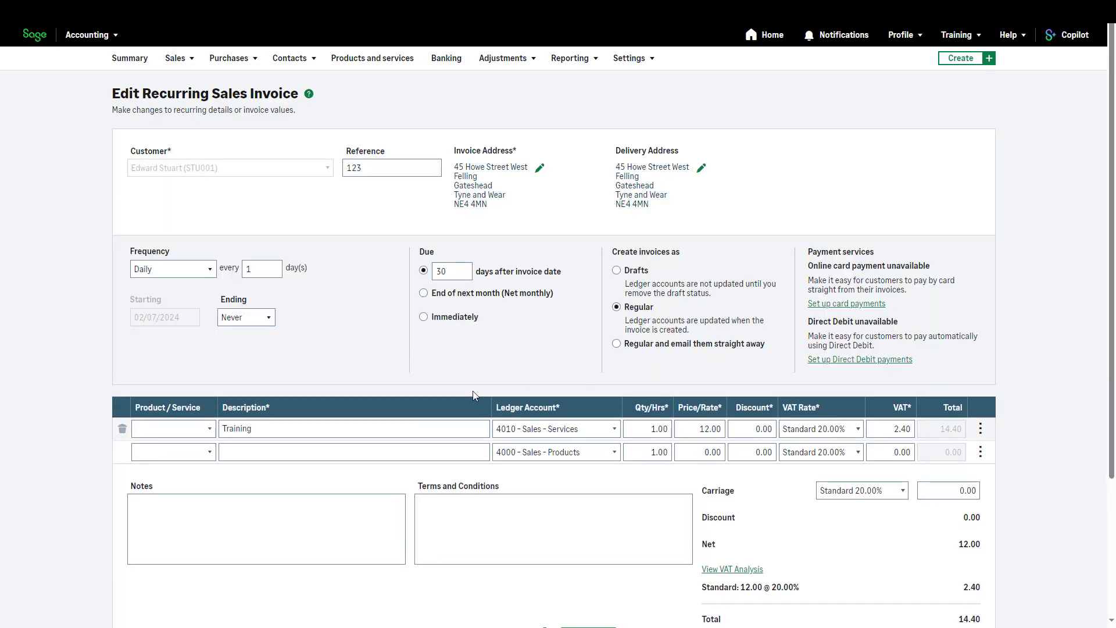
{"action": "left_click", "coordinate": [268, 318]}
{"action": "left_click", "coordinate": [262, 362]}
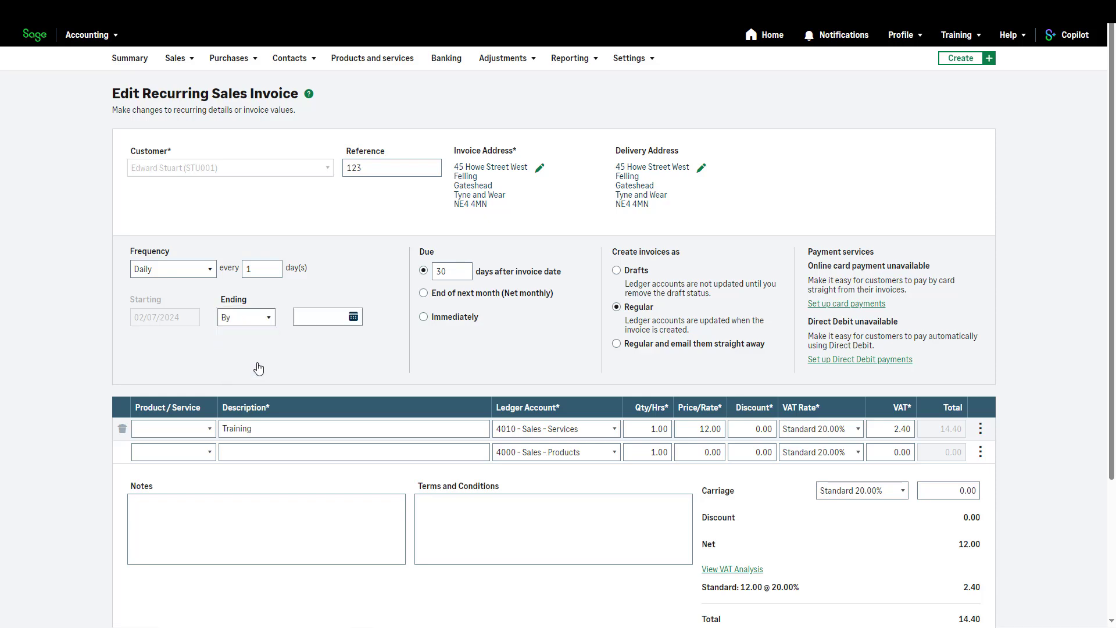
{"action": "scroll", "coordinate": [899, 589], "scroll_direction": "down", "scroll_amount": 3}
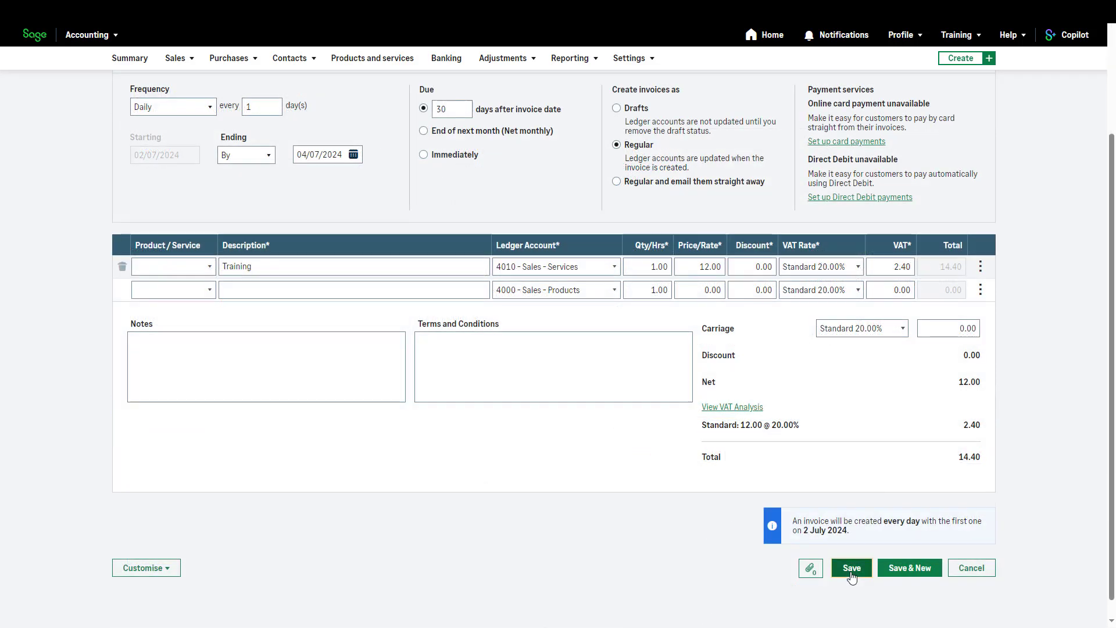
{"action": "left_click", "coordinate": [851, 570]}
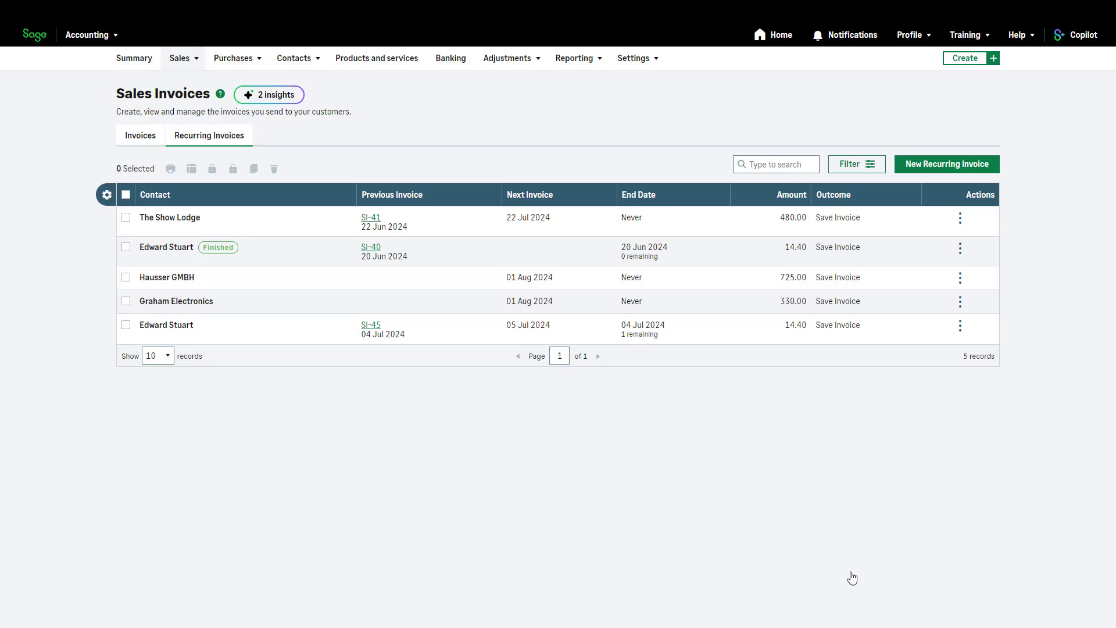
{"action": "left_click", "coordinate": [126, 327]}
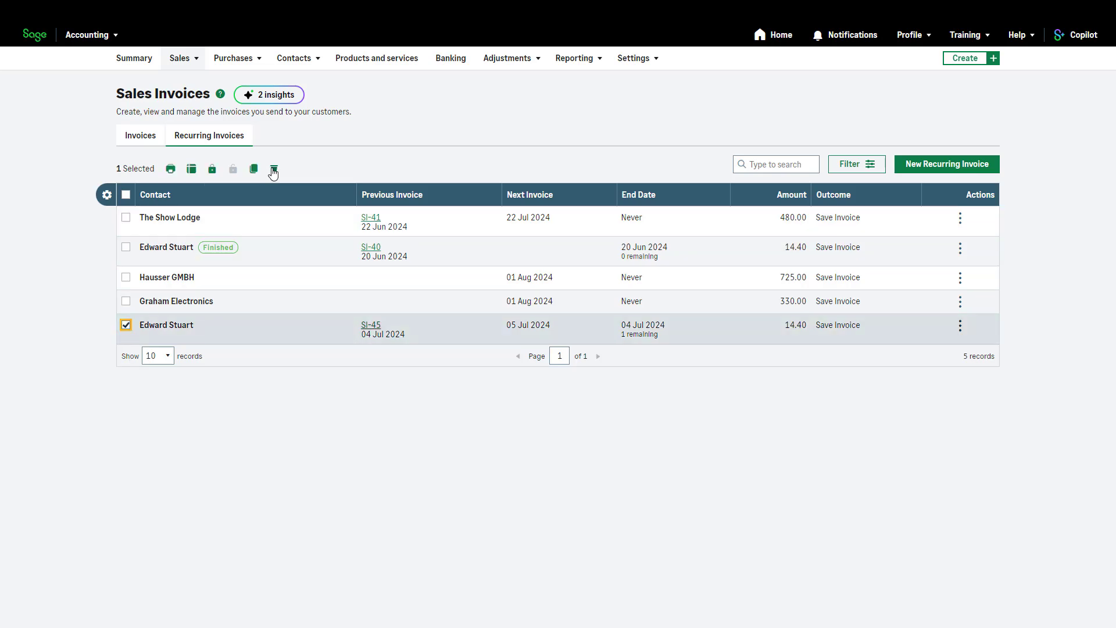
{"action": "left_click", "coordinate": [274, 170]}
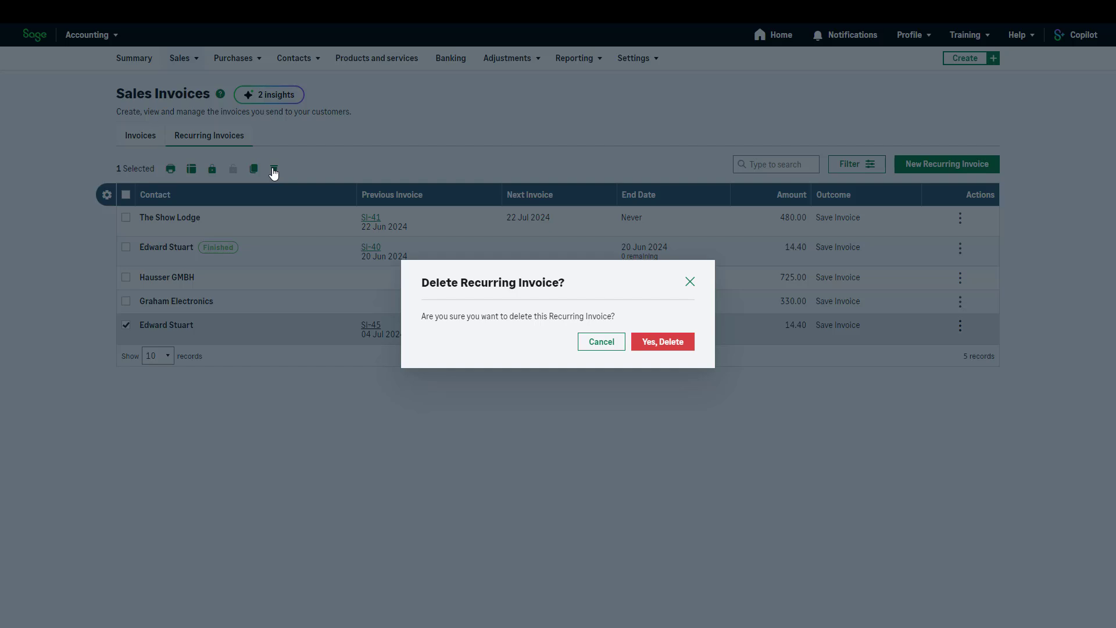
{"action": "left_click", "coordinate": [690, 284]}
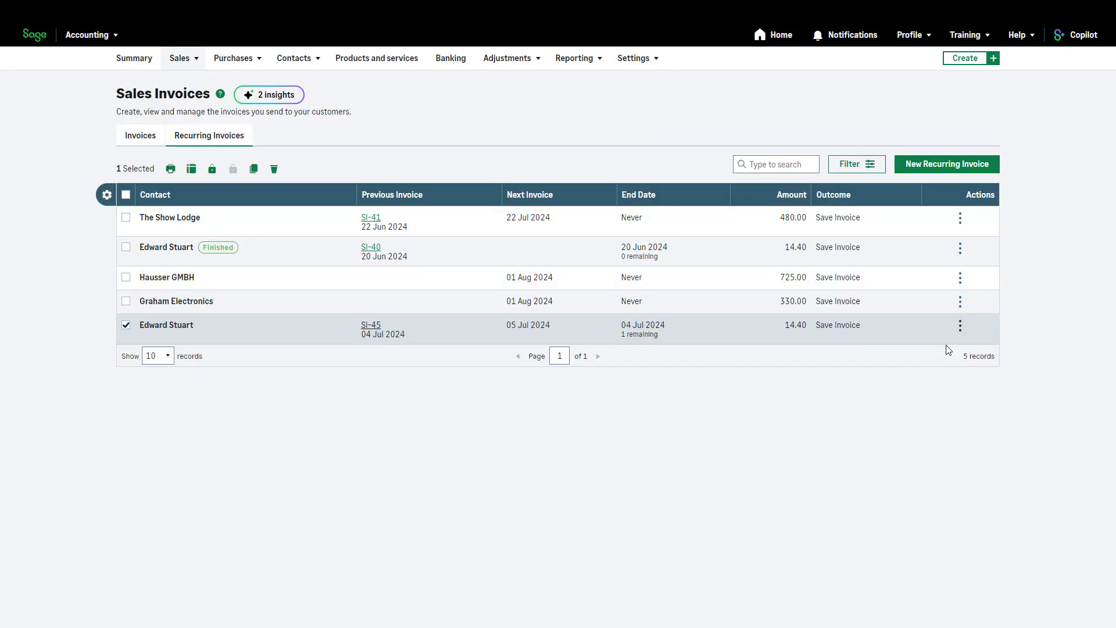
Pause the recurring invoice with end date 04 Jul 2024 and resume it.
{"action": "left_click", "coordinate": [960, 327]}
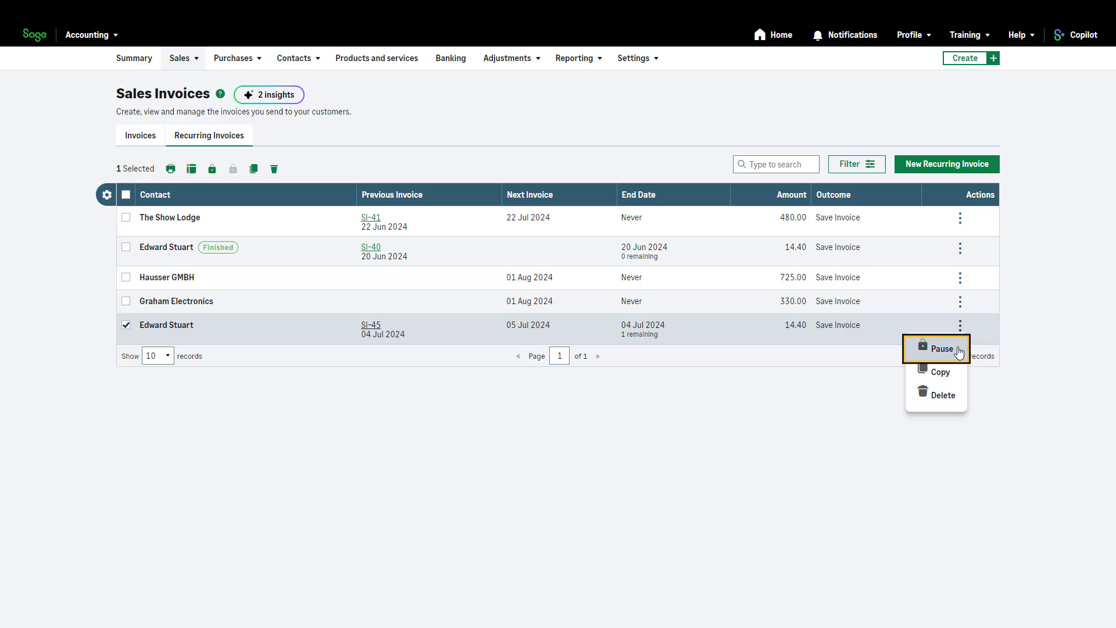
{"action": "left_click", "coordinate": [958, 354]}
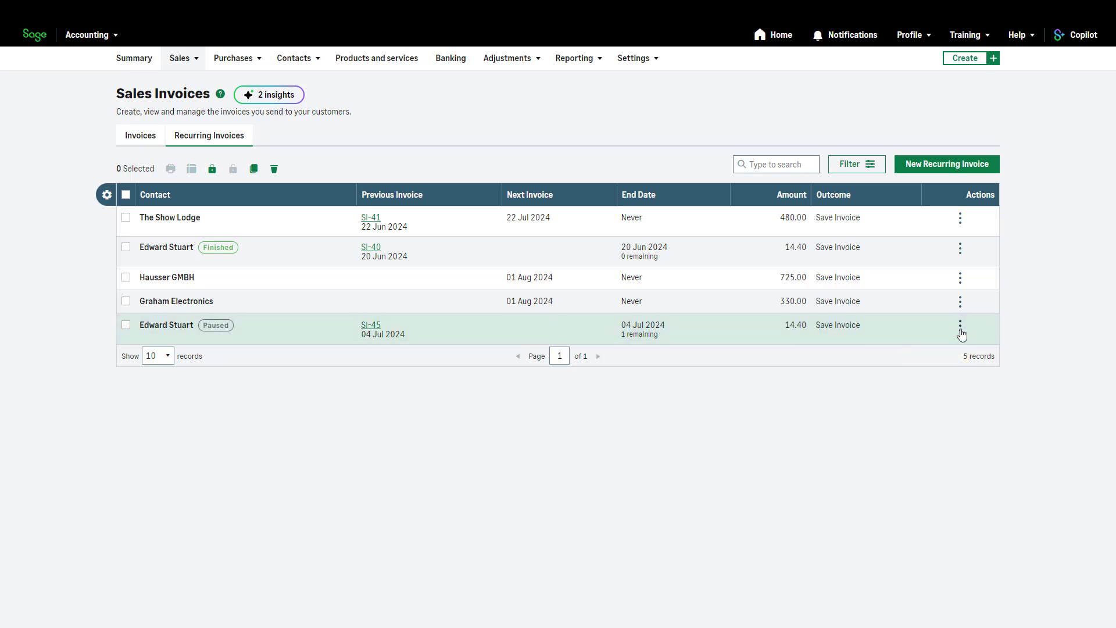
{"action": "left_click", "coordinate": [960, 327]}
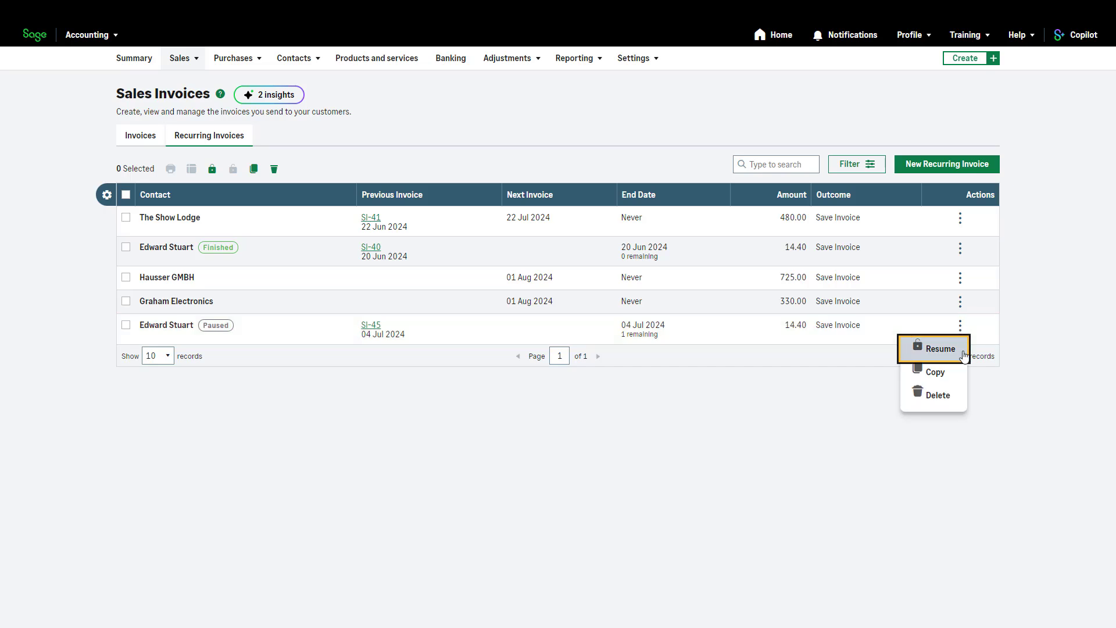
{"action": "left_click", "coordinate": [940, 349]}
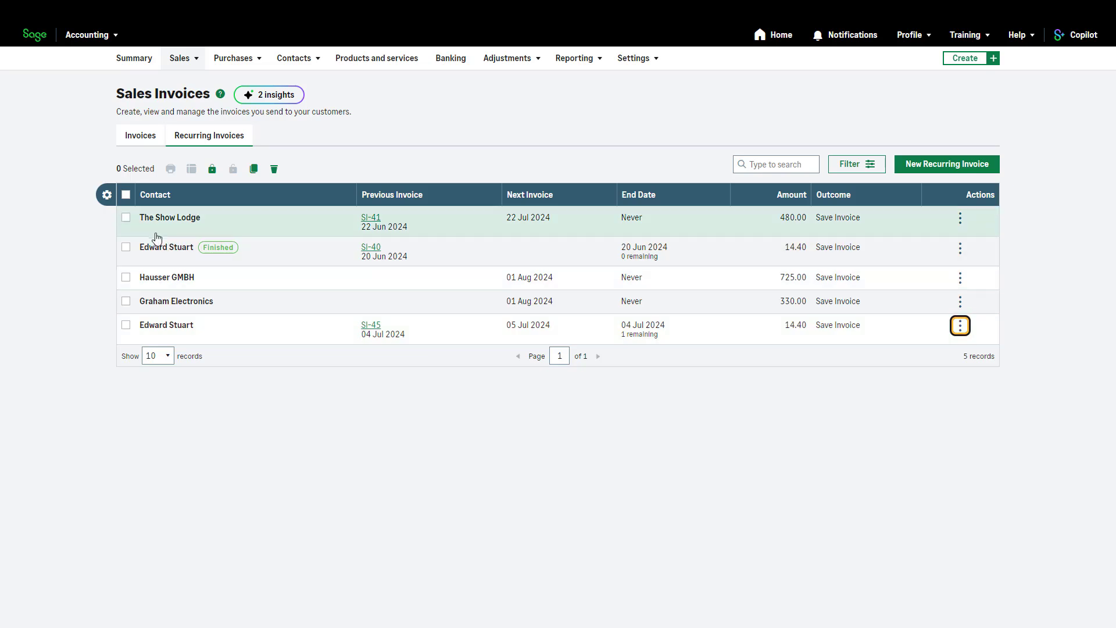
Select the recurring invoice for The Show Lodge in the list.
{"action": "left_click", "coordinate": [125, 220]}
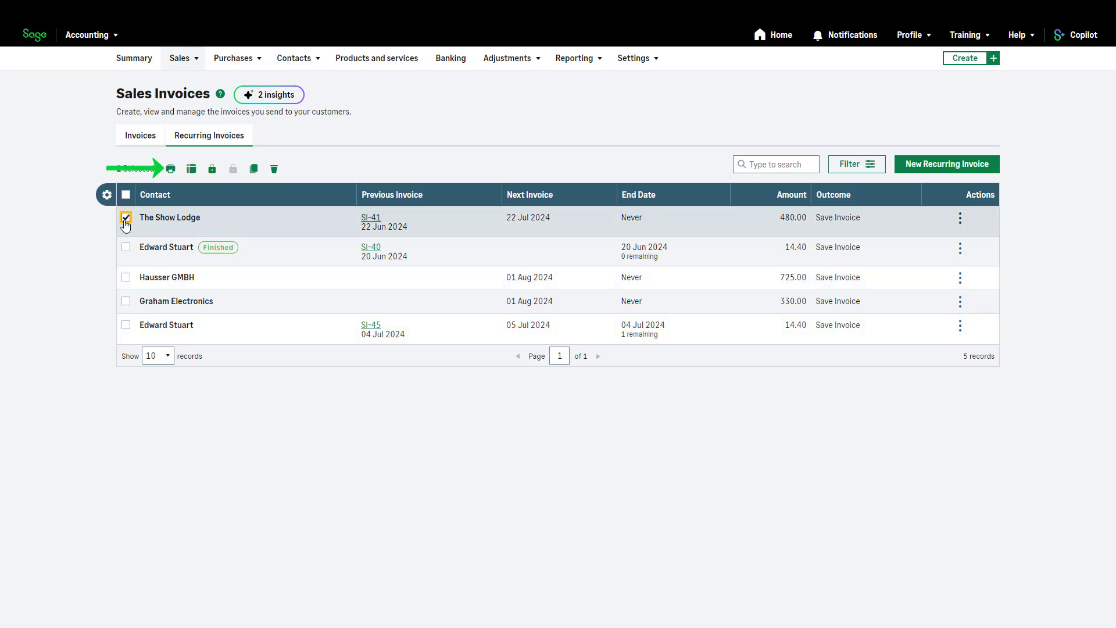